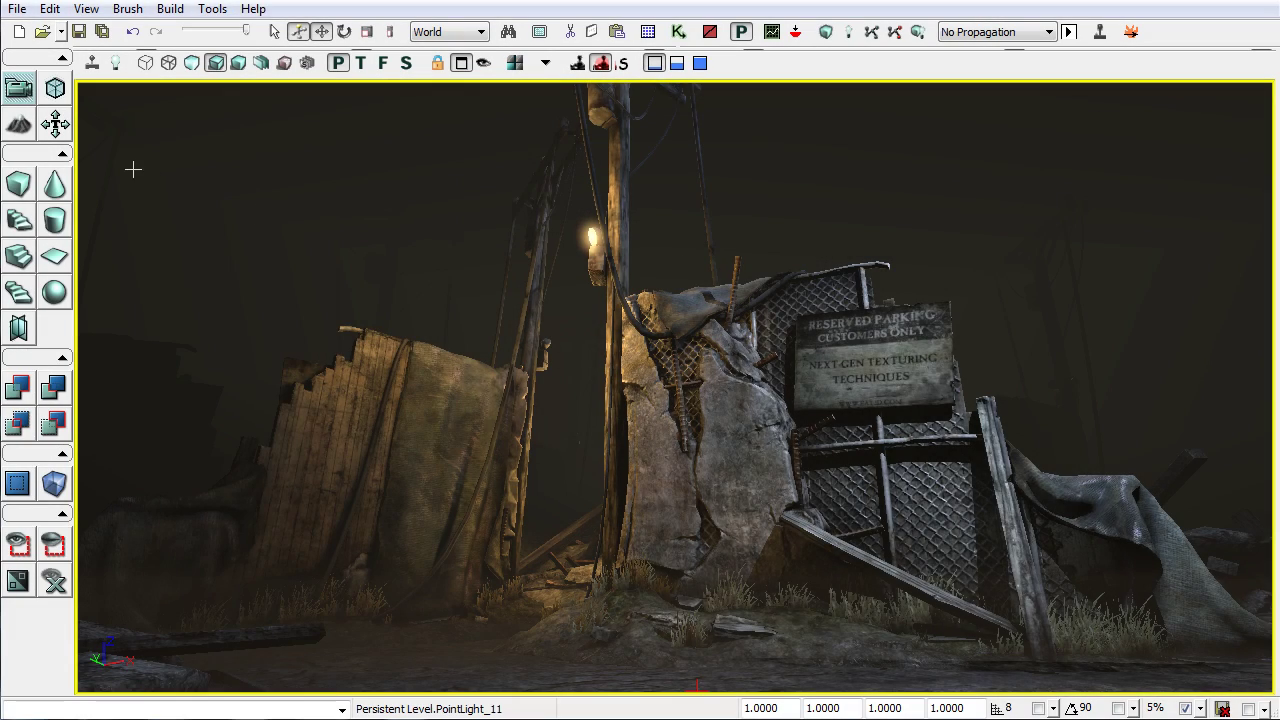
Examine the textured fence scene up close from several angles, covering the wood panels, cloth, concrete, chain-link fence and parking sign
left_click_drag(697, 688, 1192, 545)
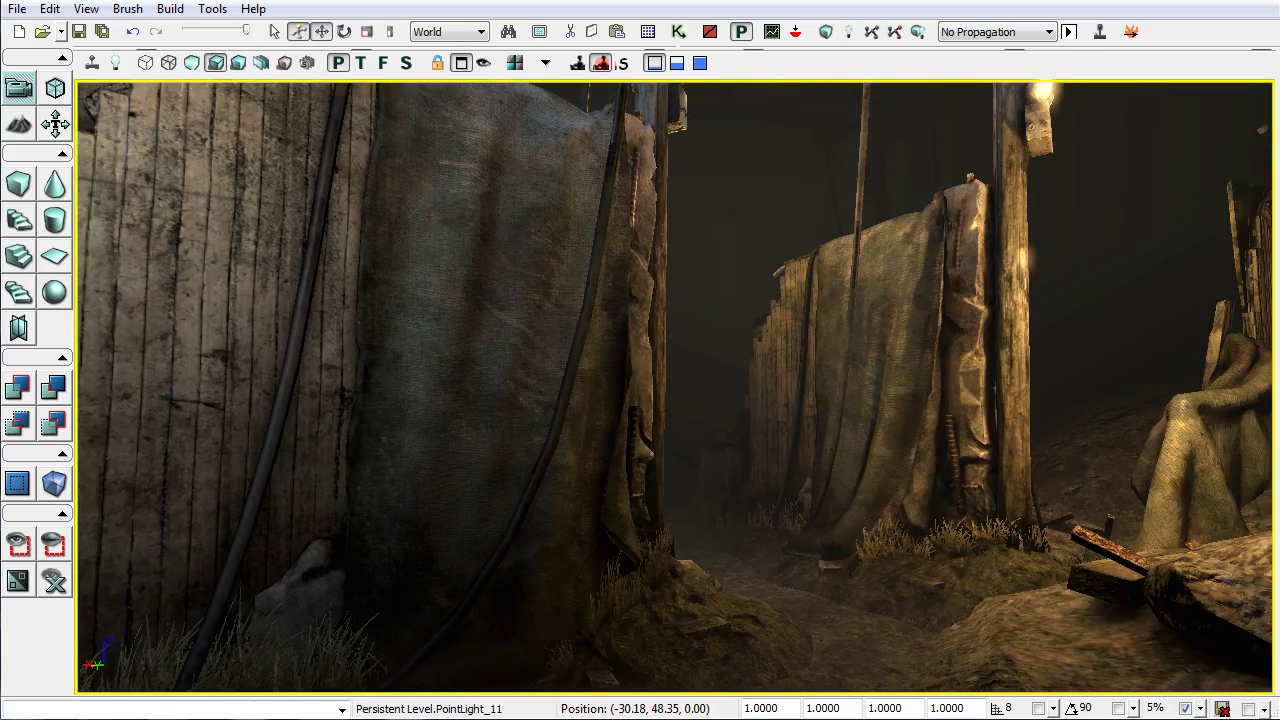
left_click_drag(572, 470, 862, 536)
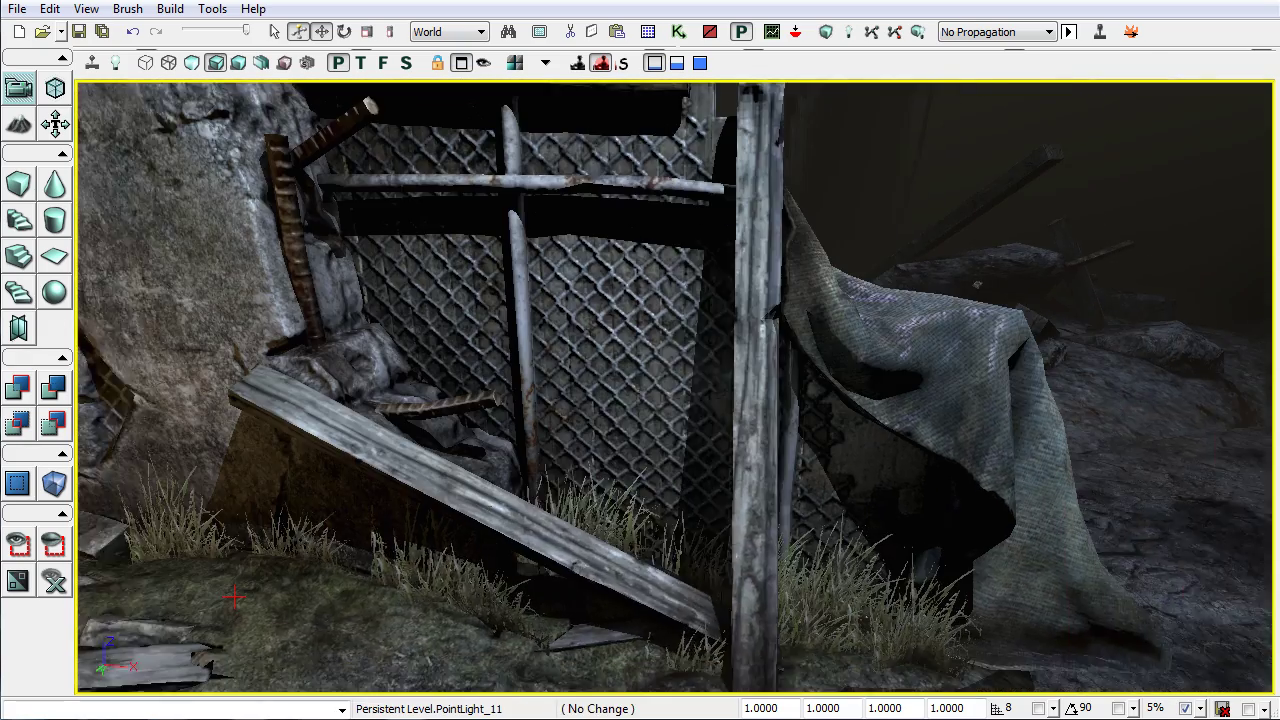
left_click_drag(736, 484, 690, 518)
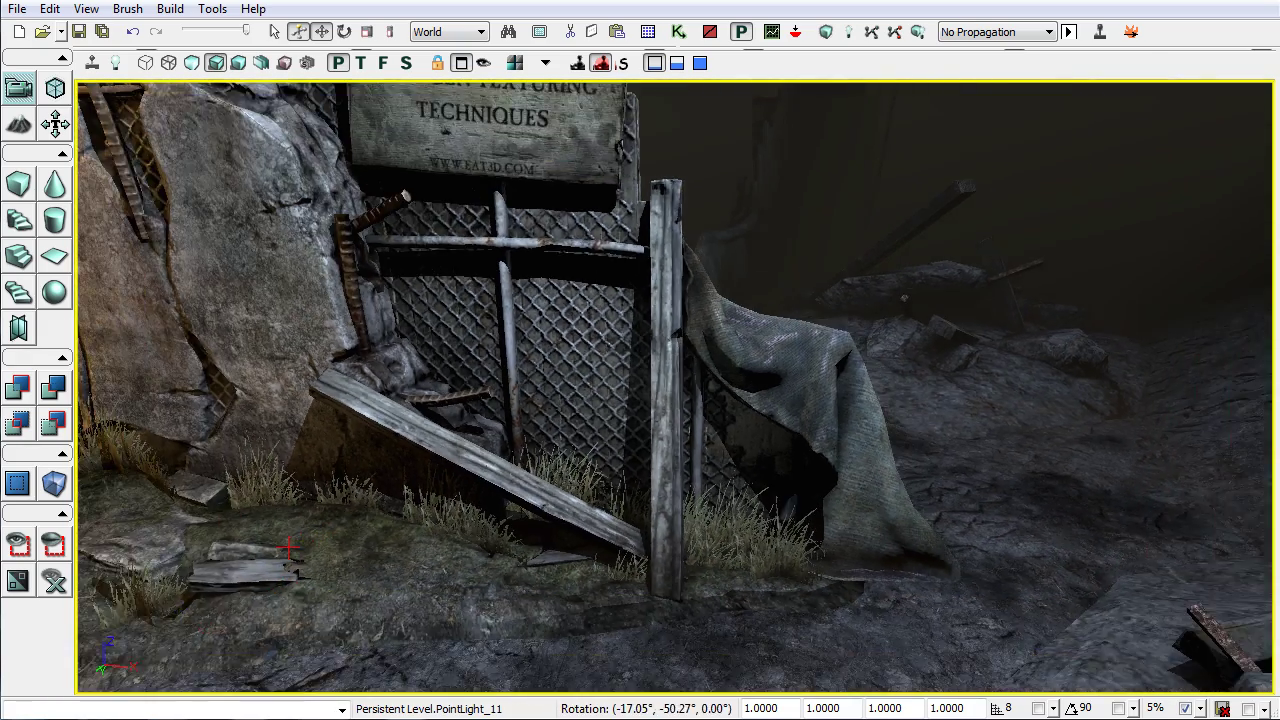
left_click_drag(780, 510, 770, 512)
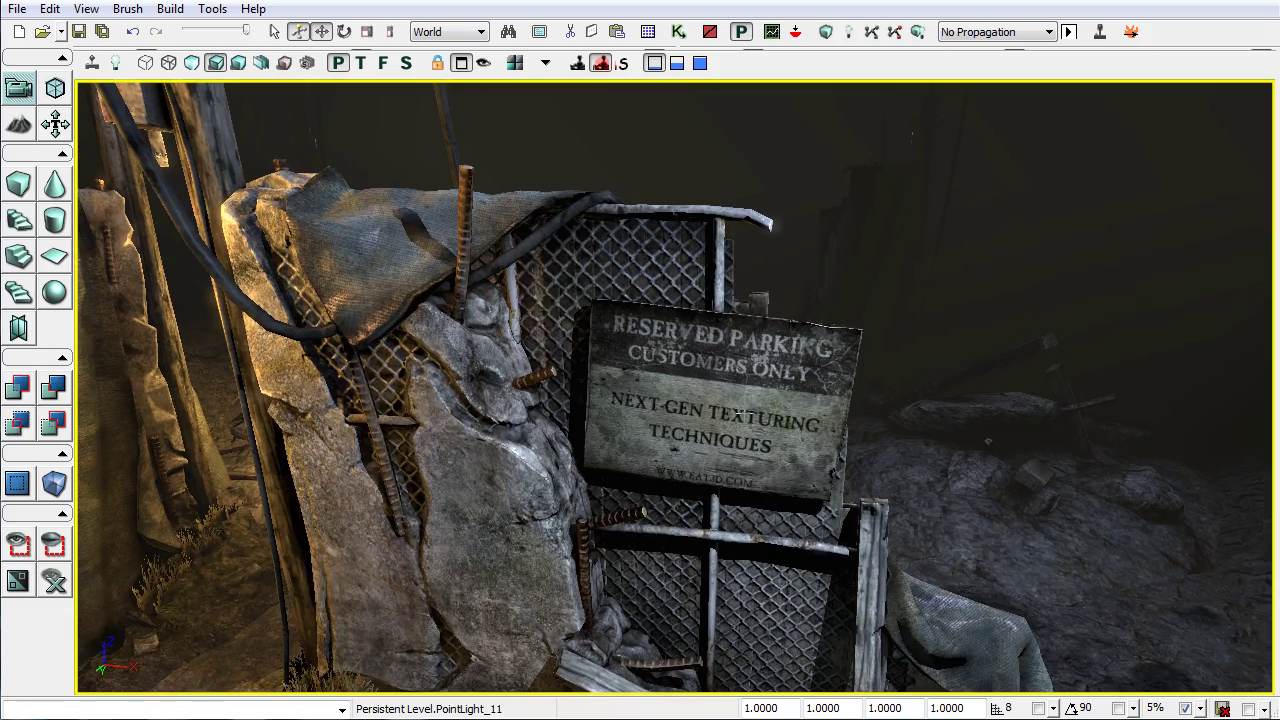
left_click_drag(741, 413, 724, 500)
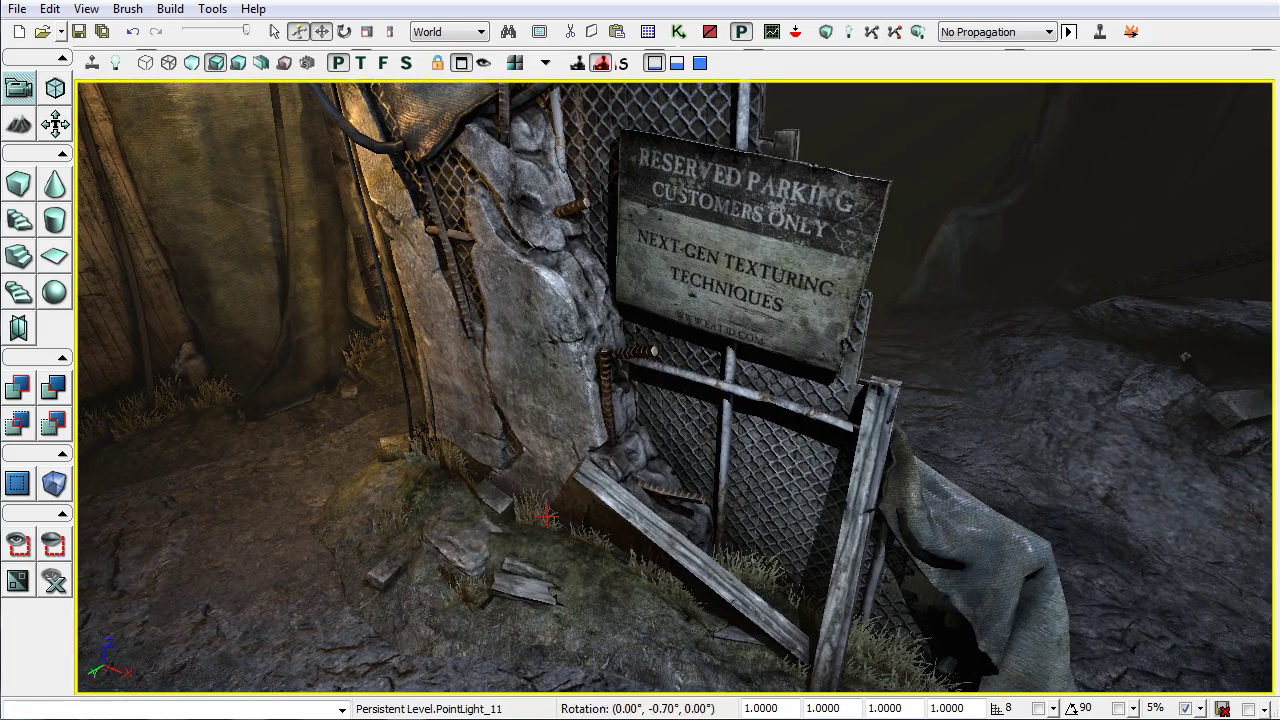
left_click_drag(772, 421, 745, 418)
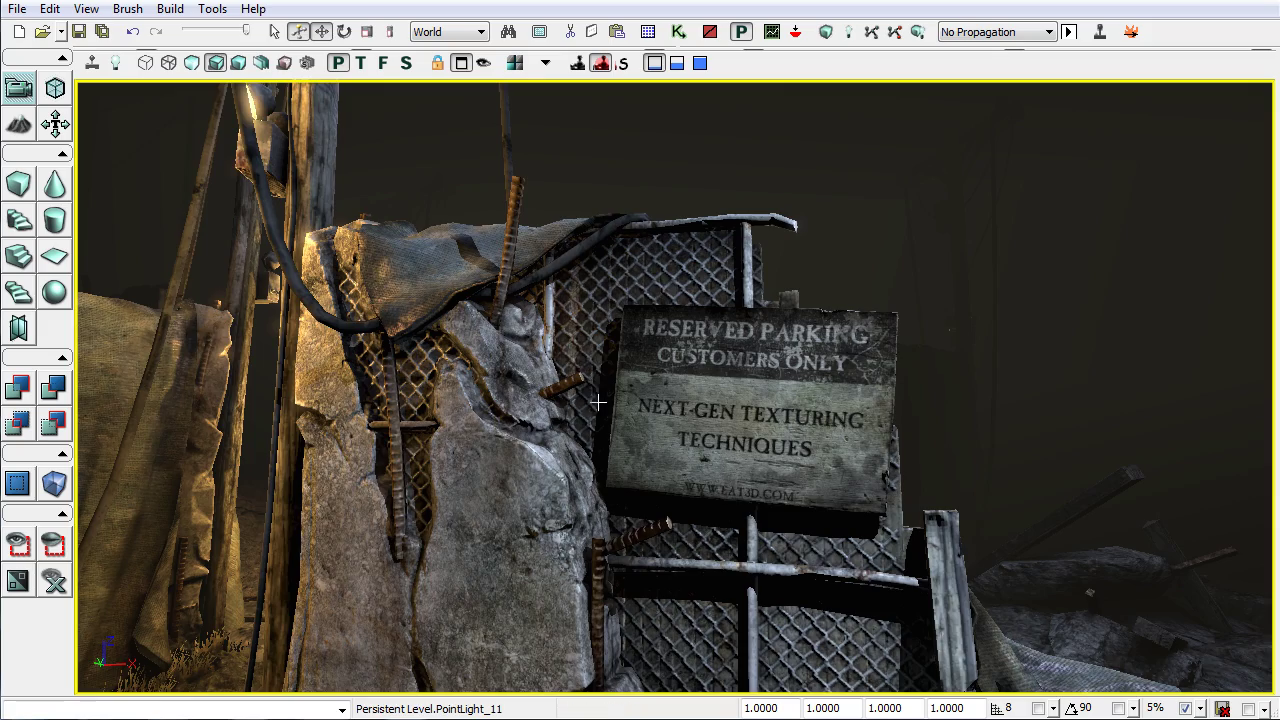
left_click_drag(598, 402, 656, 460)
left_click_drag(651, 516, 640, 690)
left_click_drag(499, 389, 746, 407)
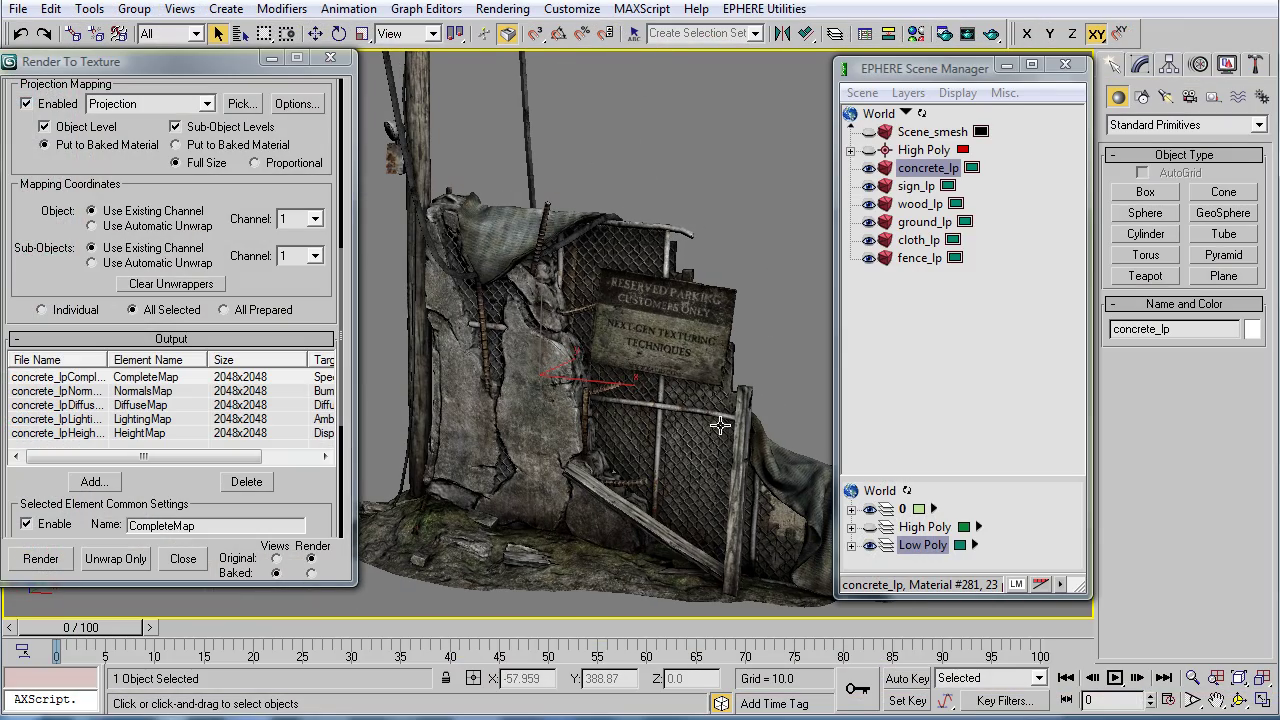
In 3ds Max, review the NormalsMap, DiffuseMap and CompleteMap elements among the concrete mesh's Render To Texture outputs
mouse_move(560, 346)
left_mouse_down()
mouse_move(677, 337)
mouse_move(449, 322)
mouse_move(281, 338)
mouse_move(245, 393)
mouse_move(440, 320)
mouse_move(508, 314)
mouse_move(562, 345)
mouse_move(612, 345)
mouse_move(540, 348)
left_mouse_up()
left_click(88, 389)
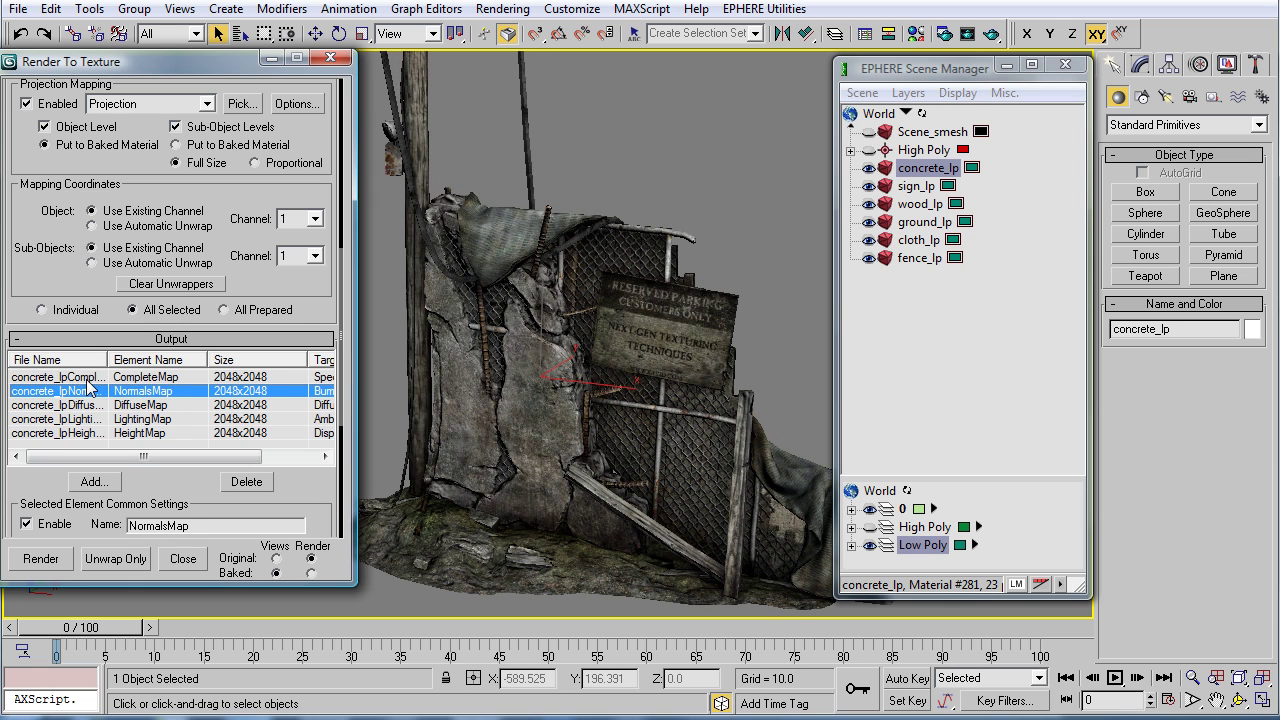
left_click(137, 379)
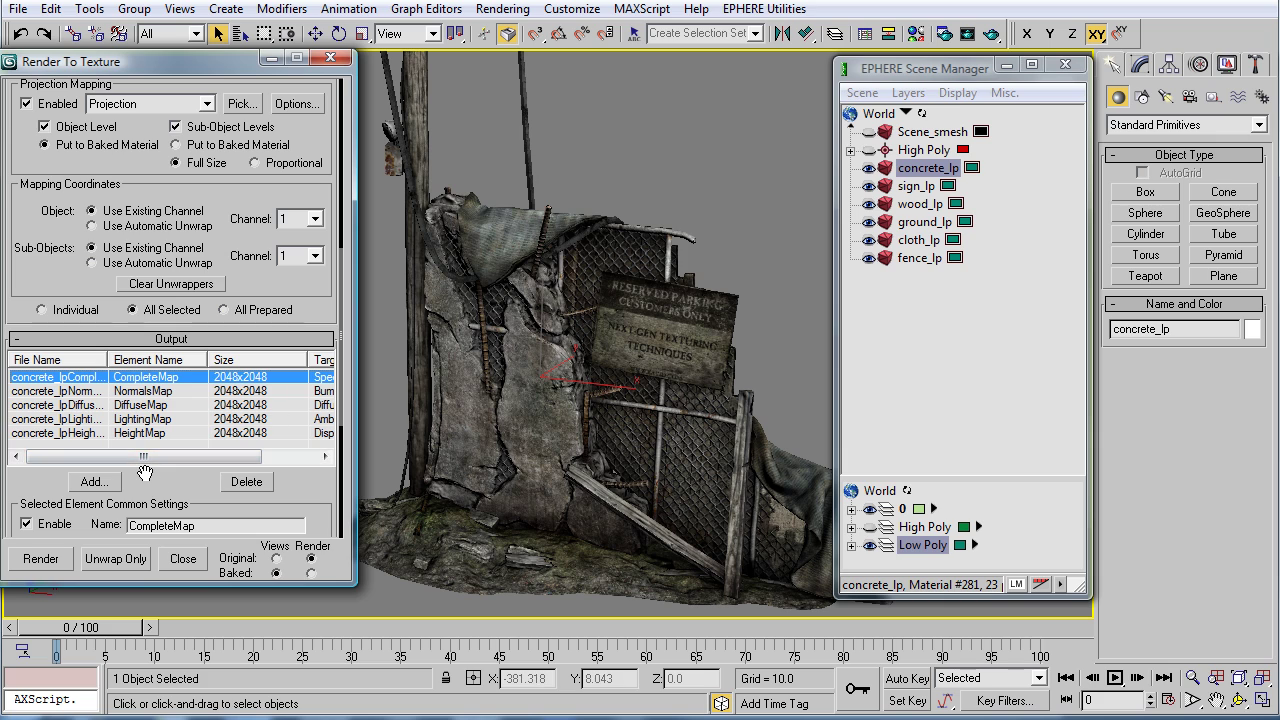
left_click(142, 405)
left_click(153, 378)
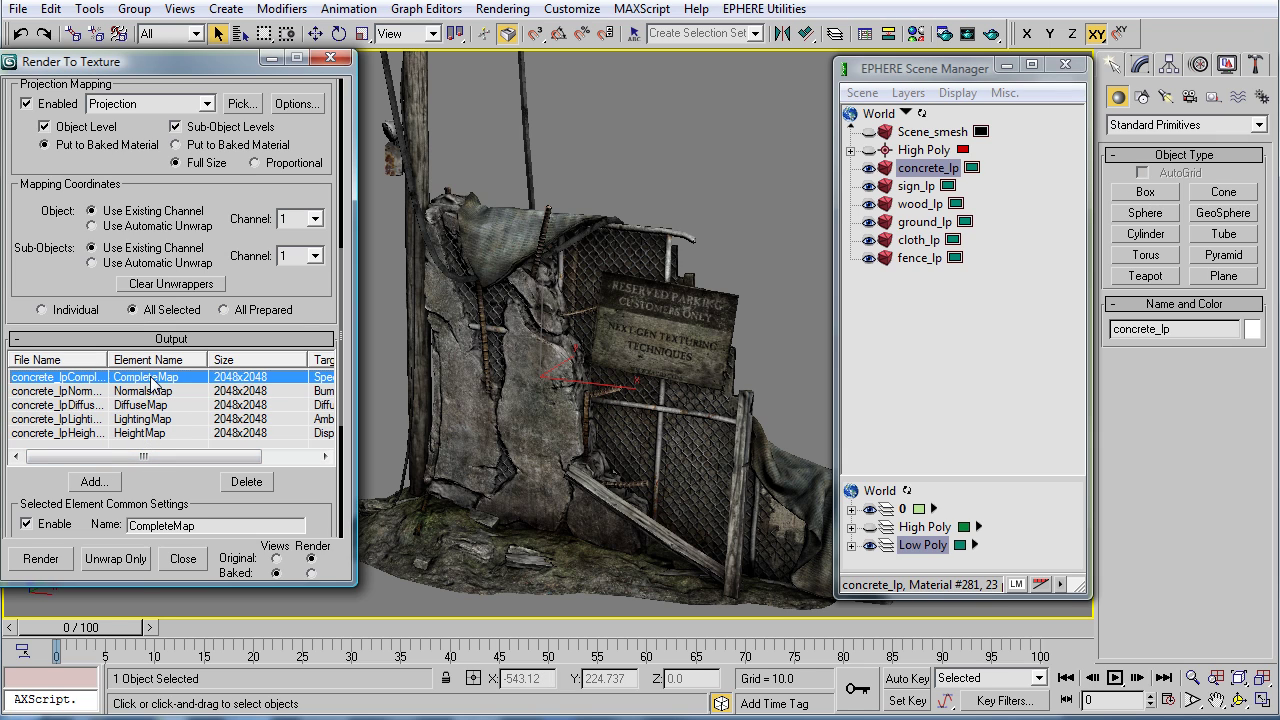
Select the sign_lp mesh in the viewport to load its Render To Texture outputs
left_click_drag(50, 50, 54, 50)
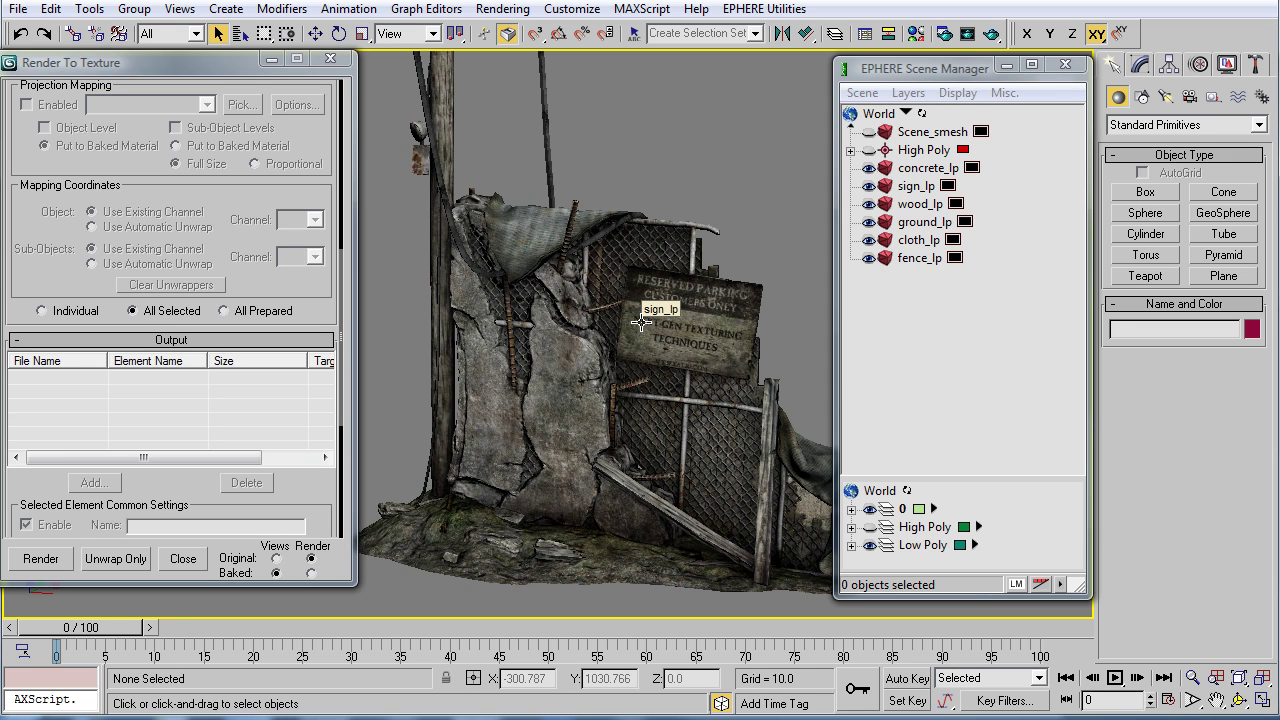
left_click_drag(641, 322, 625, 318)
left_click(669, 341)
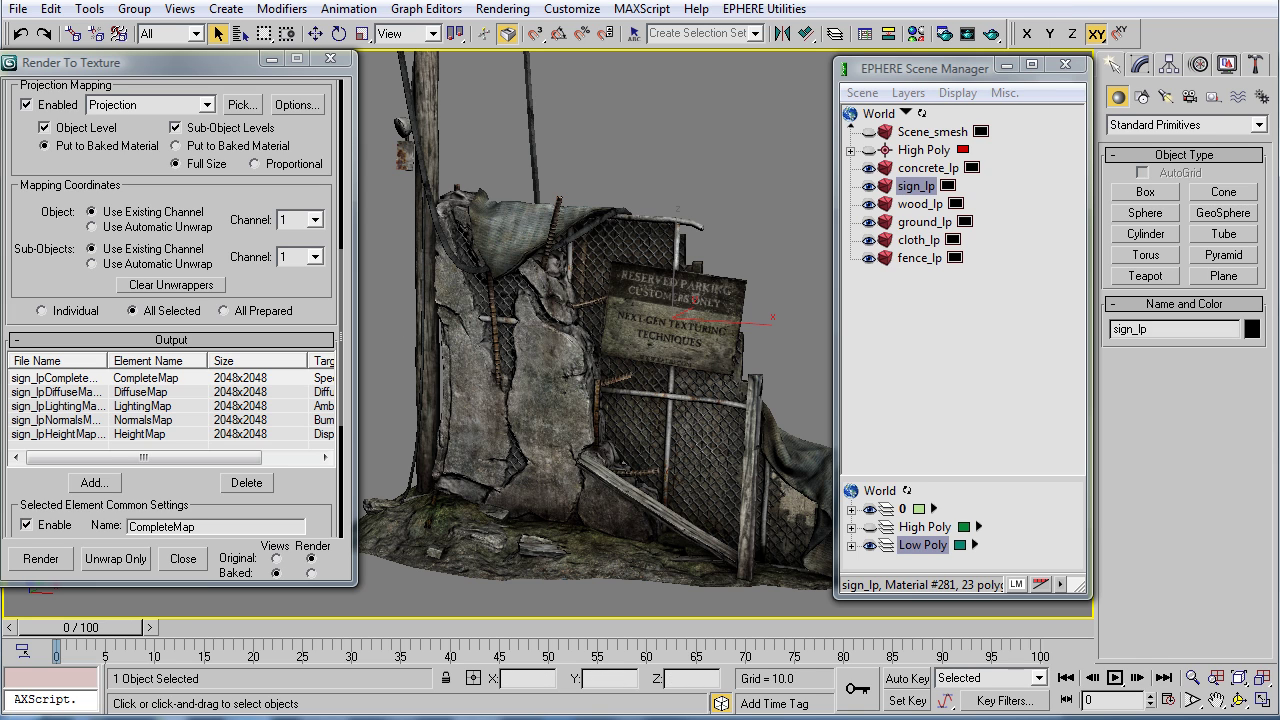
left_click_drag(594, 445, 603, 435)
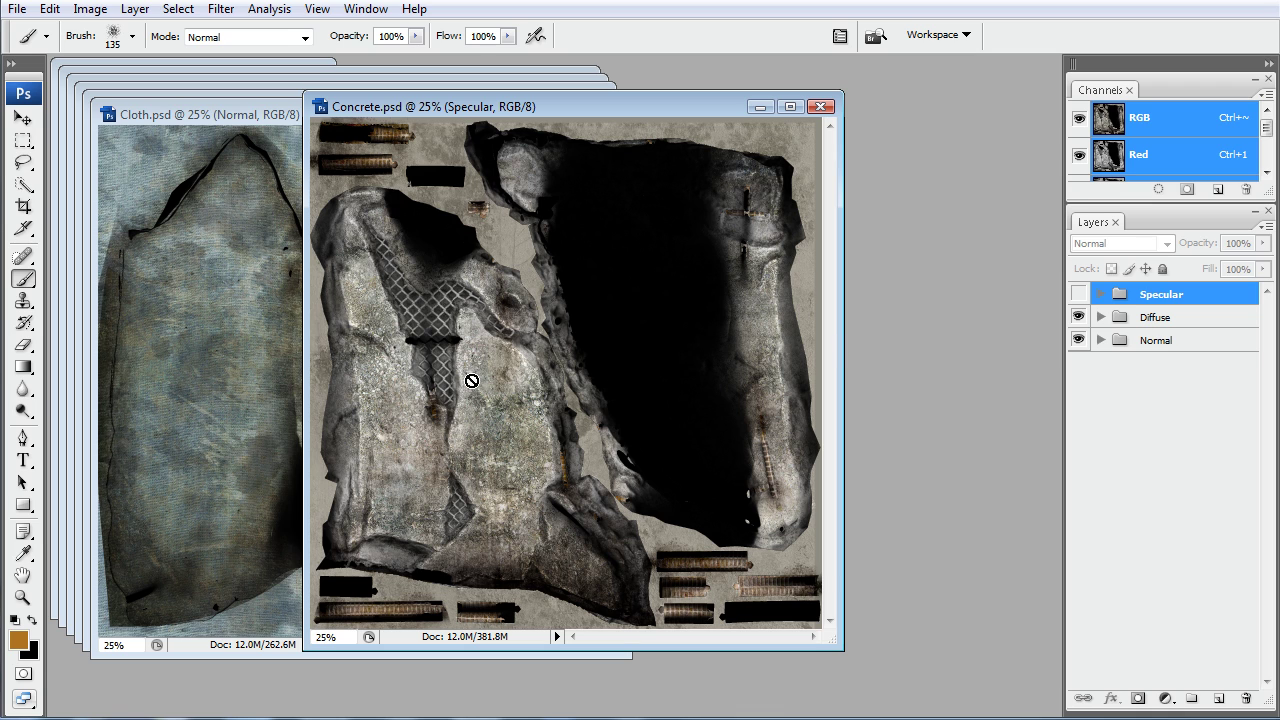
Switch to Photoshop and preview the Specular and Diffuse groups of Concrete.psd by toggling the visibility of each
left_click_drag(427, 110, 532, 106)
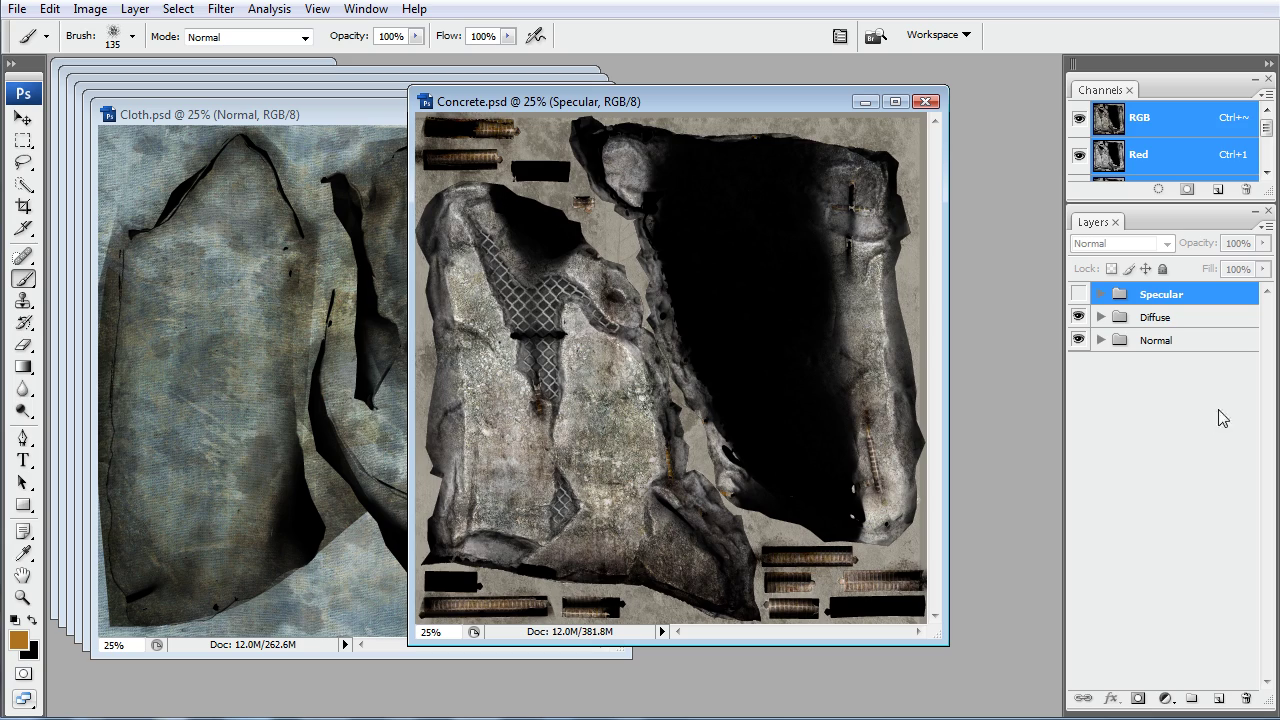
left_click(1078, 294)
left_click(1078, 294)
left_click(1078, 317)
left_click(1078, 317)
Move the Concrete, Cloth, Grass and Sign texture documents aside to look at the ones stacked beneath them
left_click_drag(645, 103, 865, 107)
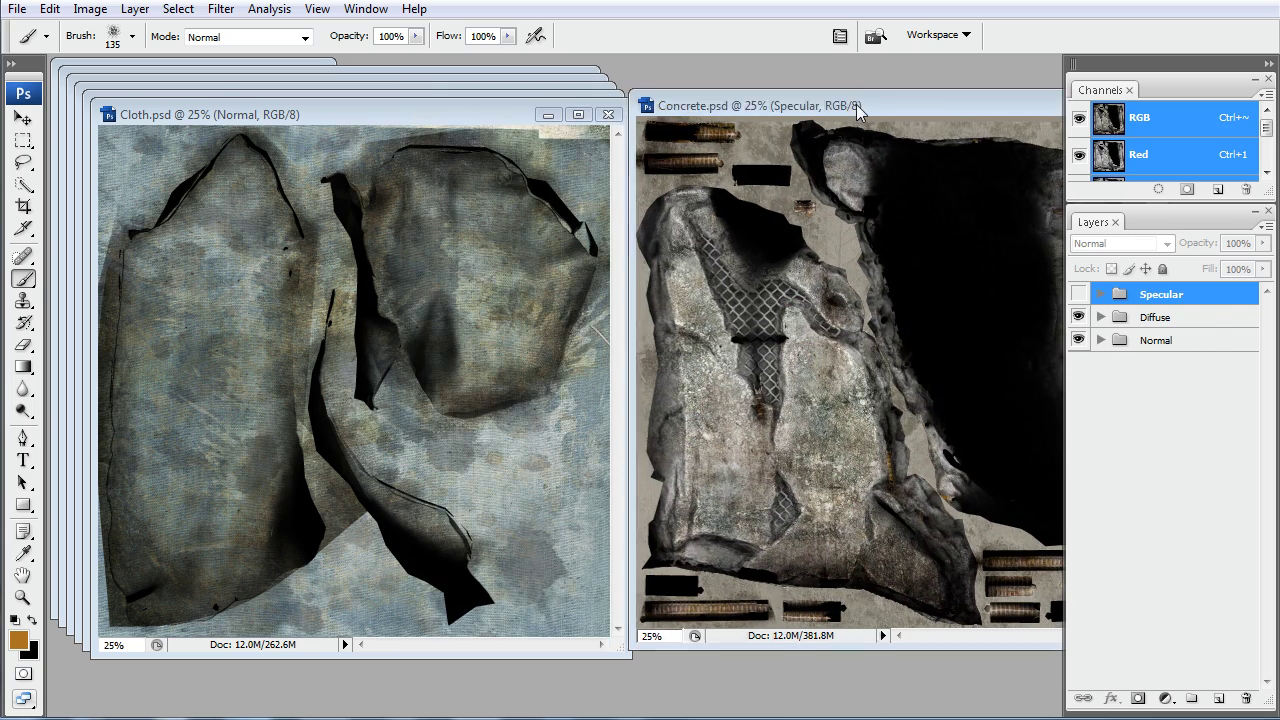
left_click(213, 115)
left_click_drag(213, 115, 633, 102)
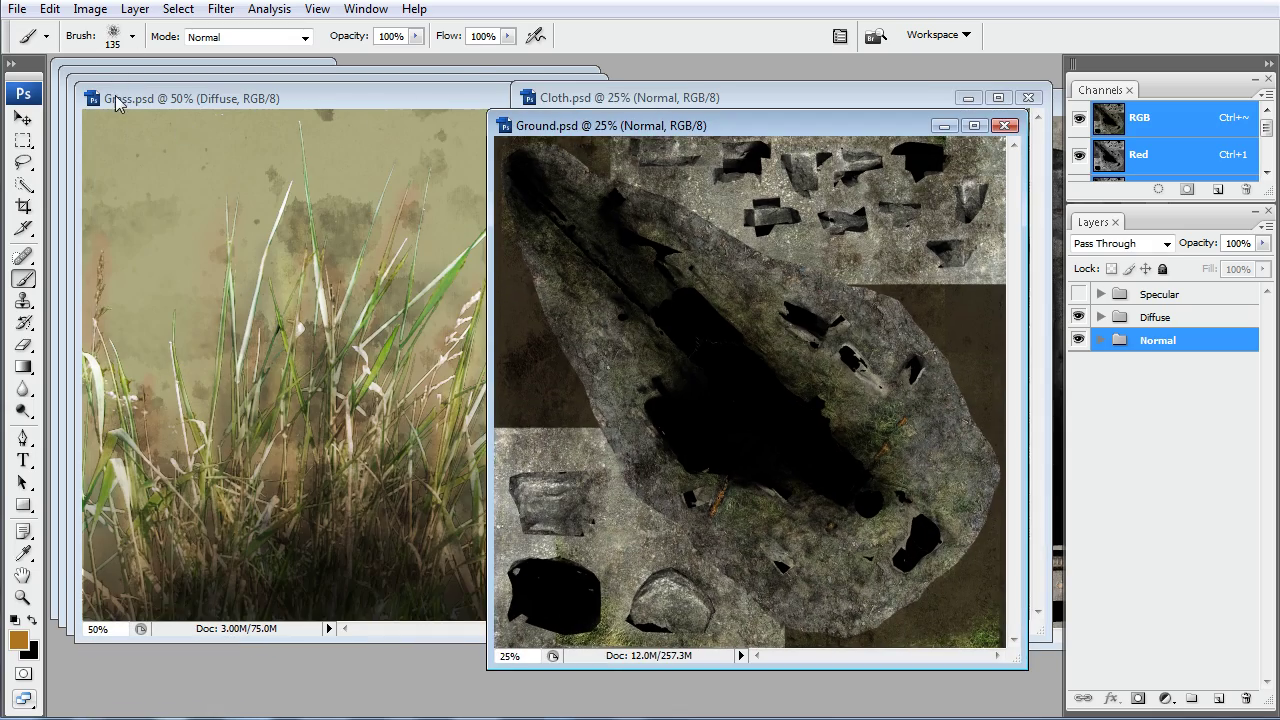
left_click_drag(117, 103, 462, 138)
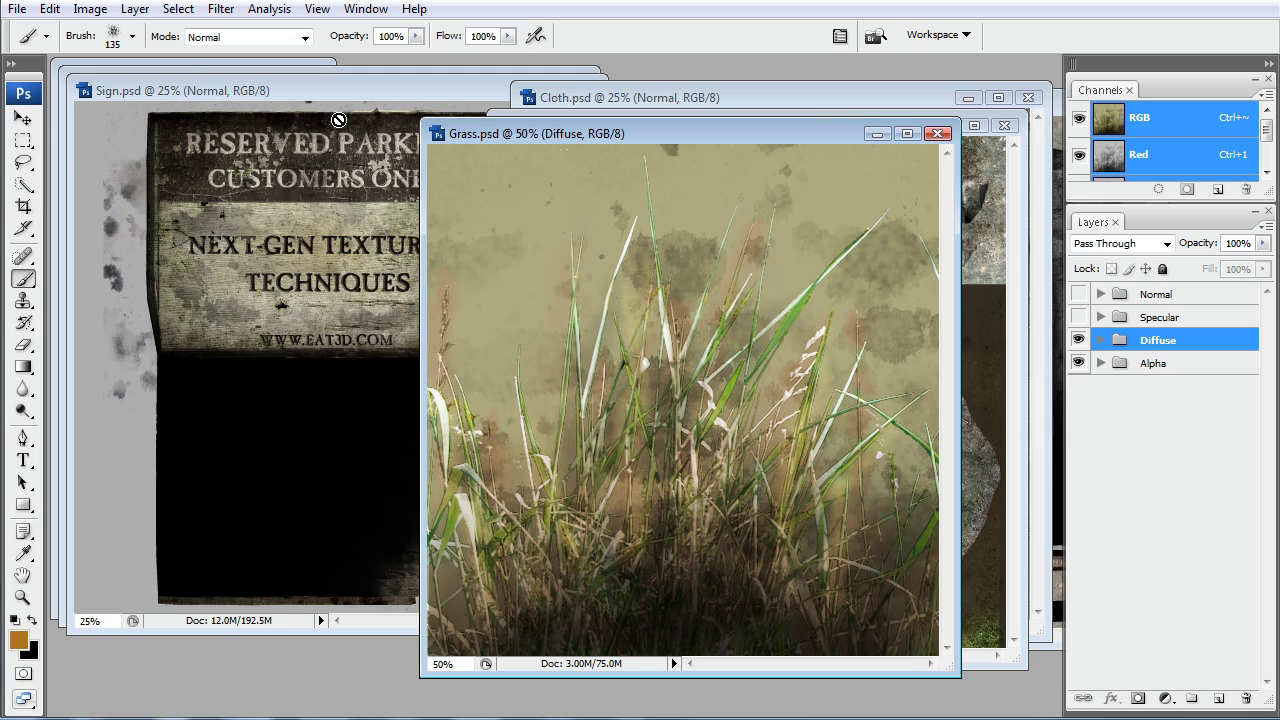
left_click_drag(255, 97, 560, 106)
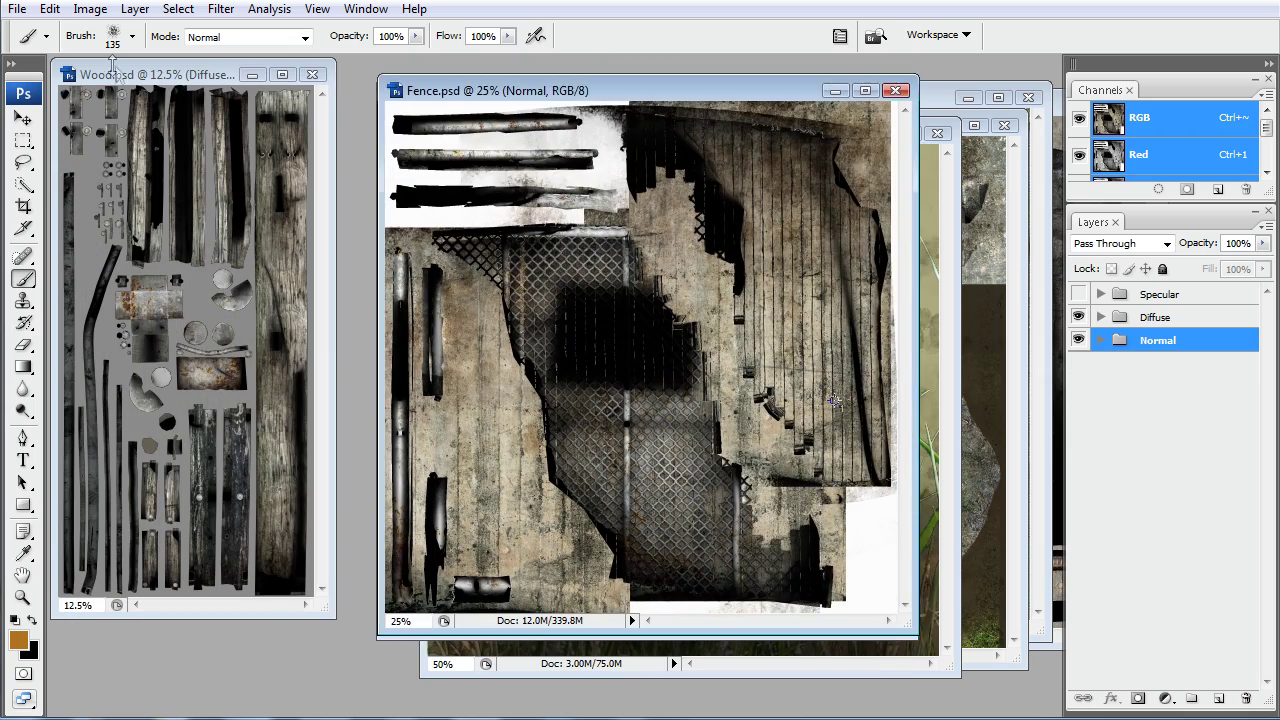
Bring Wood.psd forward and preview its texture with the Emissive group toggled off and on
left_click_drag(97, 78, 212, 80)
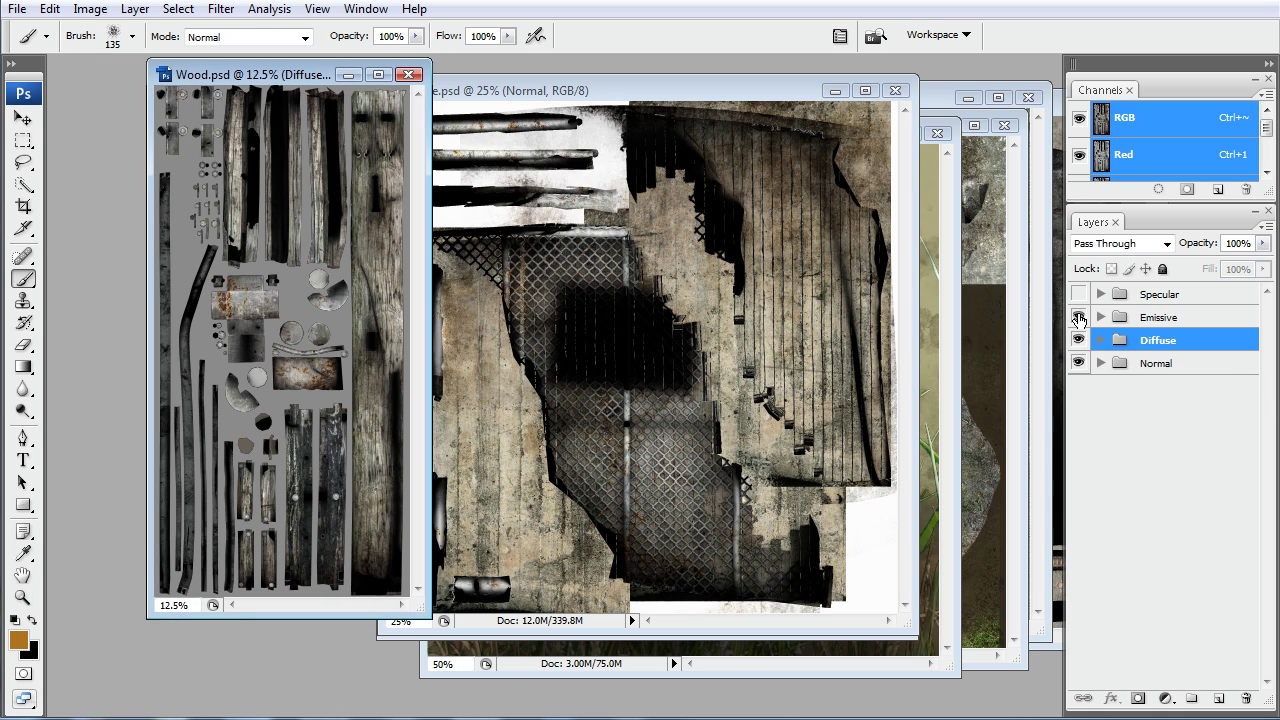
left_click(1078, 317)
left_click(1078, 317)
Bring Grass.psd forward and temporarily hide its Diffuse group to inspect the alpha mask, restoring the group's visibility
left_click(935, 169)
left_click_drag(1078, 340, 1083, 366)
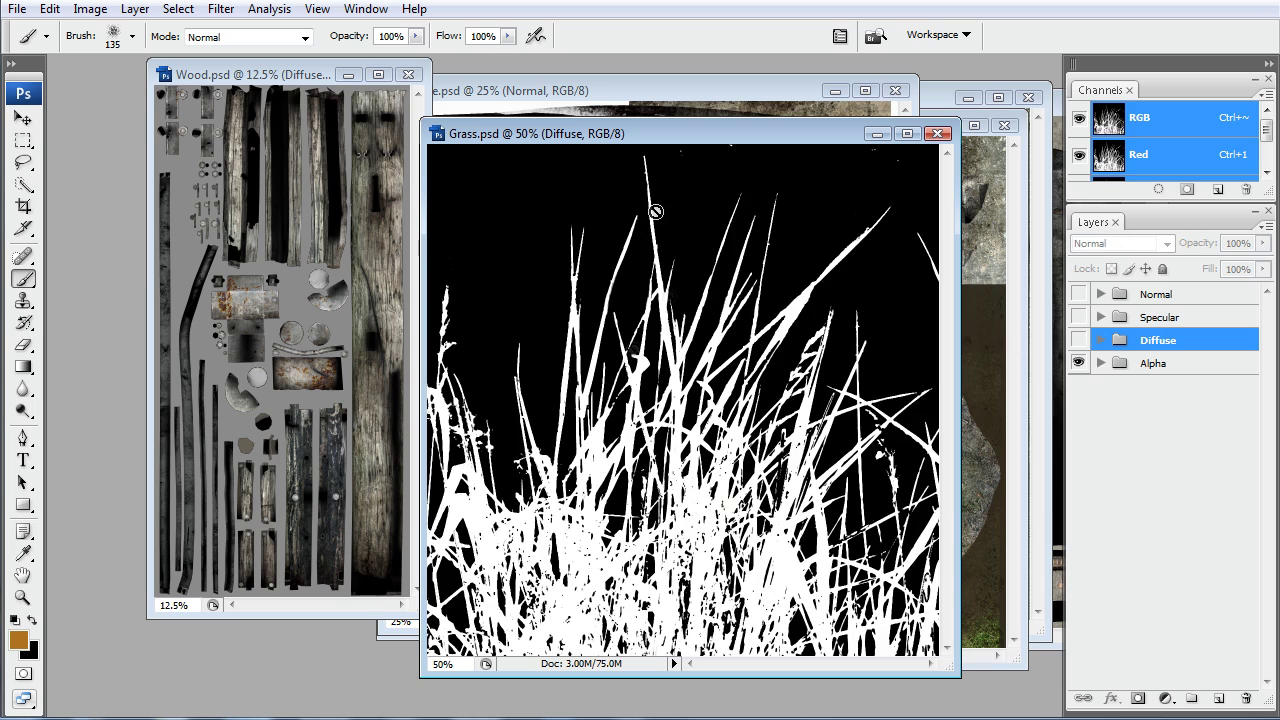
left_click(1078, 340)
Move the Grass and Fence texture documents over toward Wood.psd, clearing the view of the Sign texture
left_click_drag(671, 135, 487, 159)
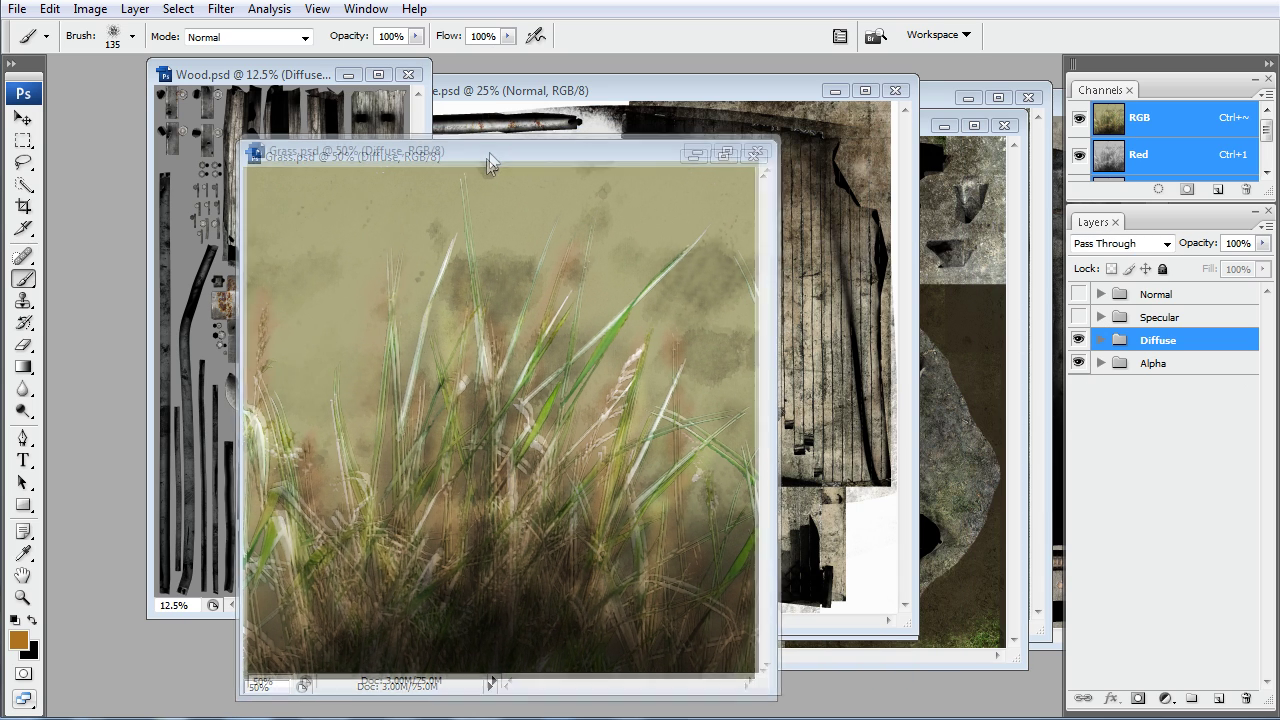
left_click(412, 118)
left_click(835, 253)
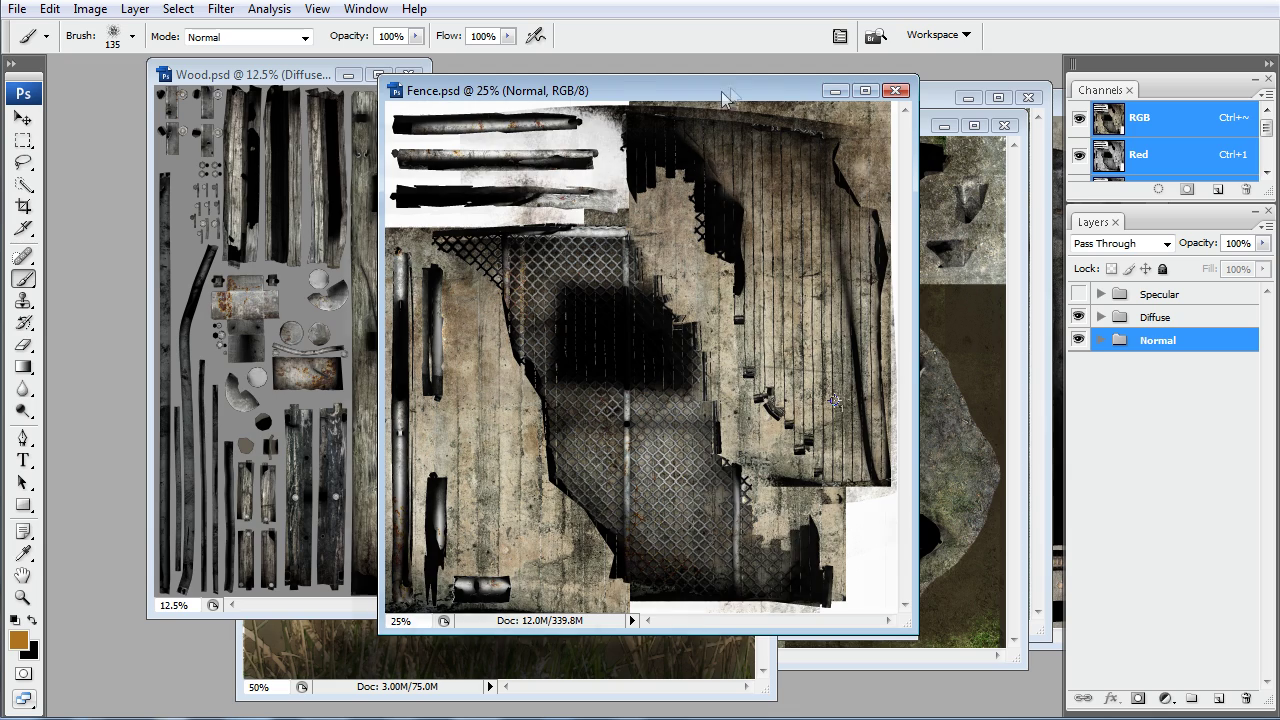
left_click_drag(727, 95, 548, 98)
left_click(831, 234)
Cascade the Ground, Cloth and Concrete texture documents over the others, leaving Concrete.psd in front
left_click(968, 185)
left_click_drag(910, 130, 700, 150)
left_click(1037, 242)
left_click_drag(847, 94, 729, 77)
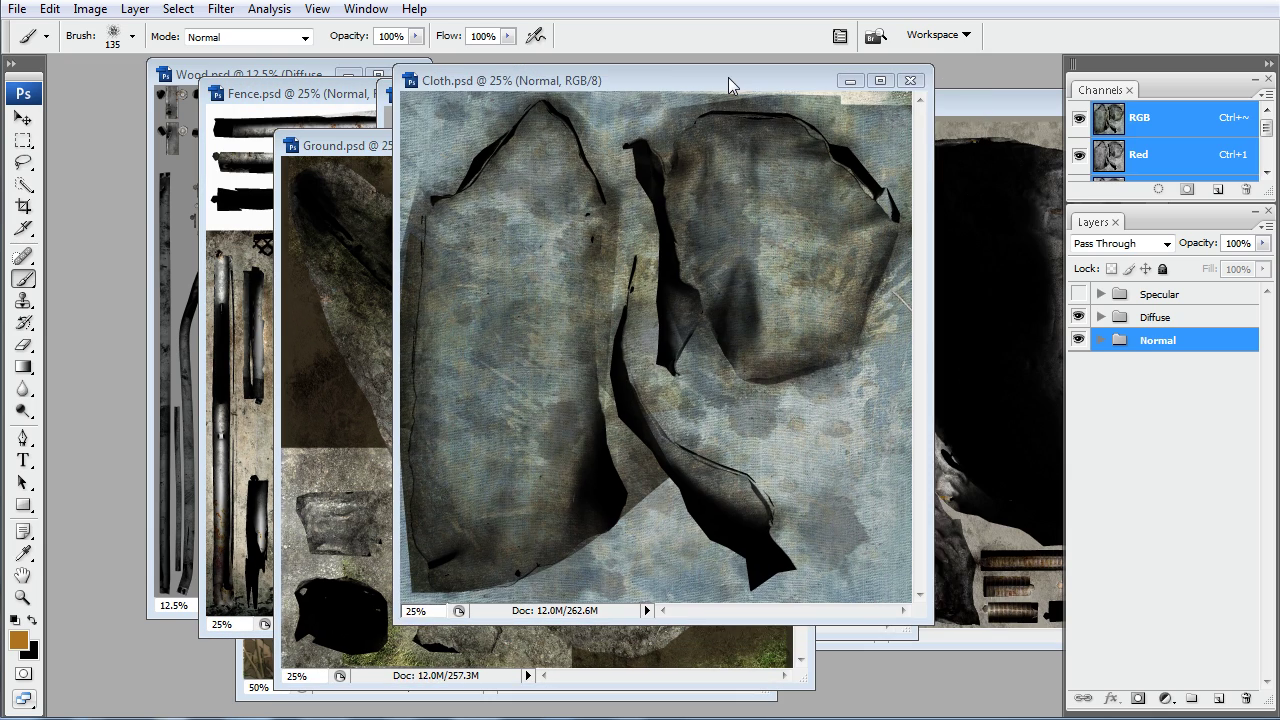
left_click(974, 300)
left_click_drag(897, 76, 779, 116)
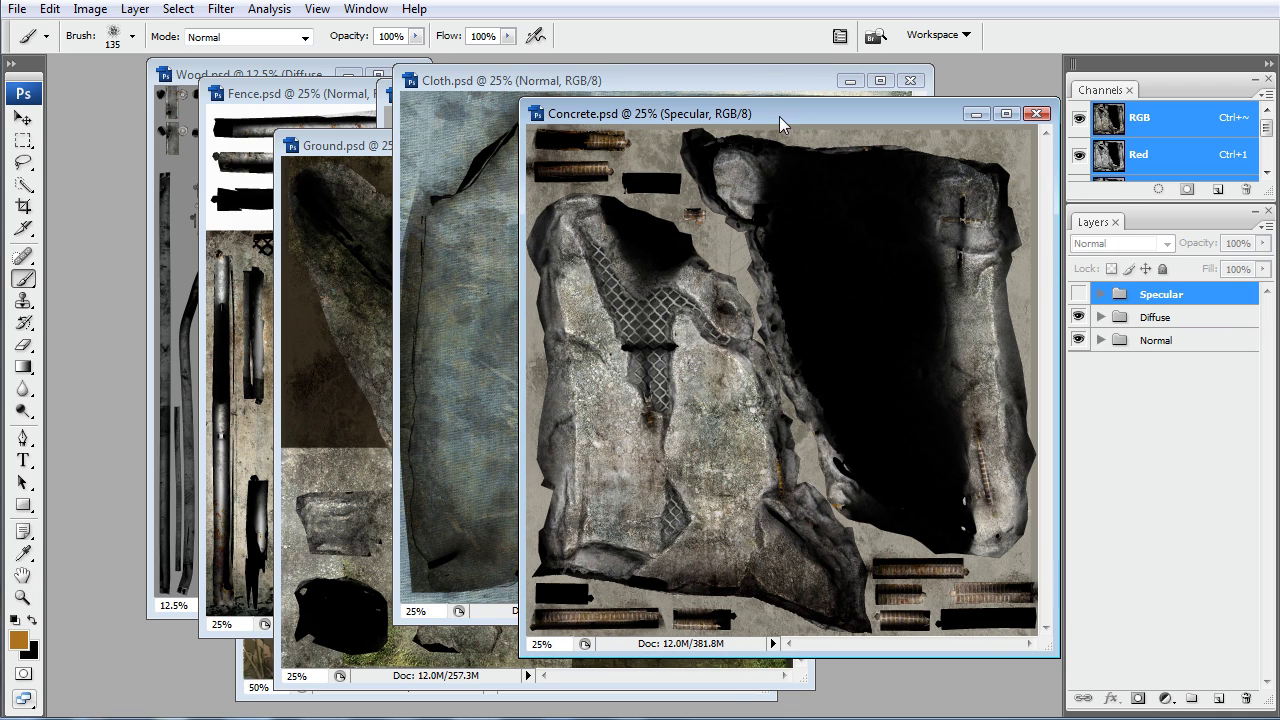
Open the brush presets over Concrete.psd and browse the available brushes
right_click(640, 191)
right_click(558, 202)
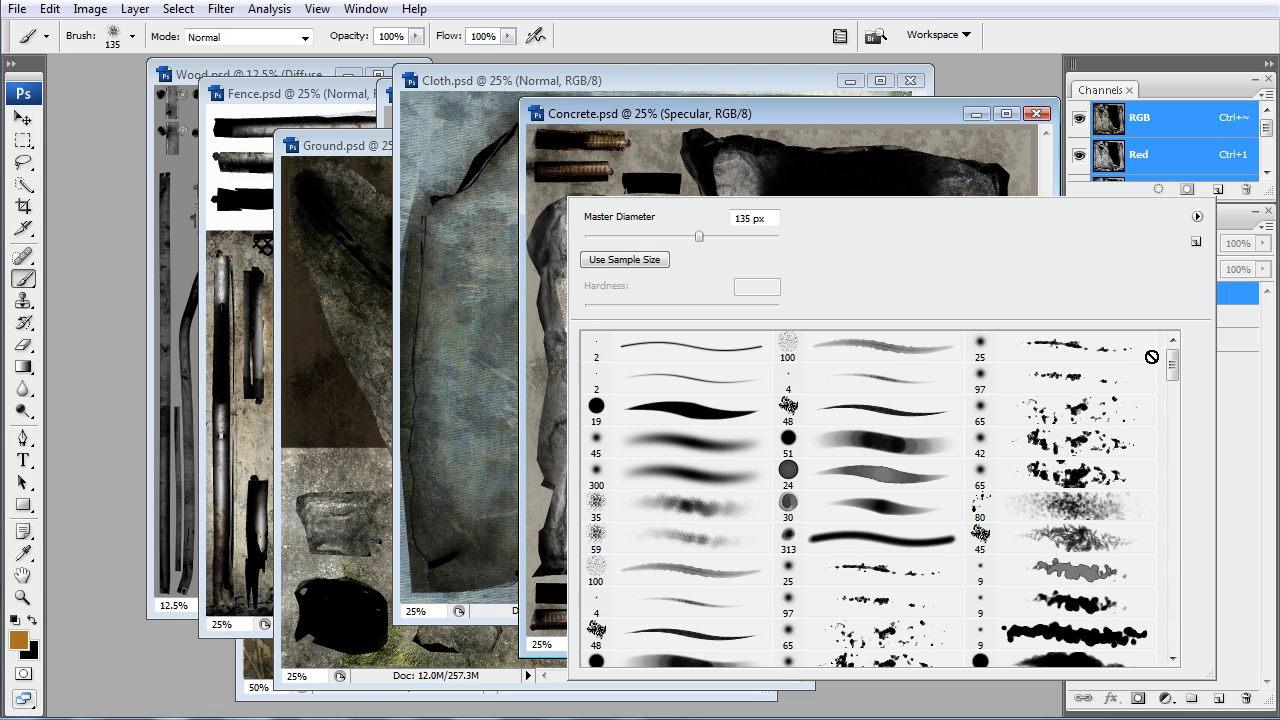
mouse_move(1172, 350)
left_mouse_down()
mouse_move(1168, 634)
mouse_move(1172, 420)
mouse_move(1159, 333)
left_mouse_up()
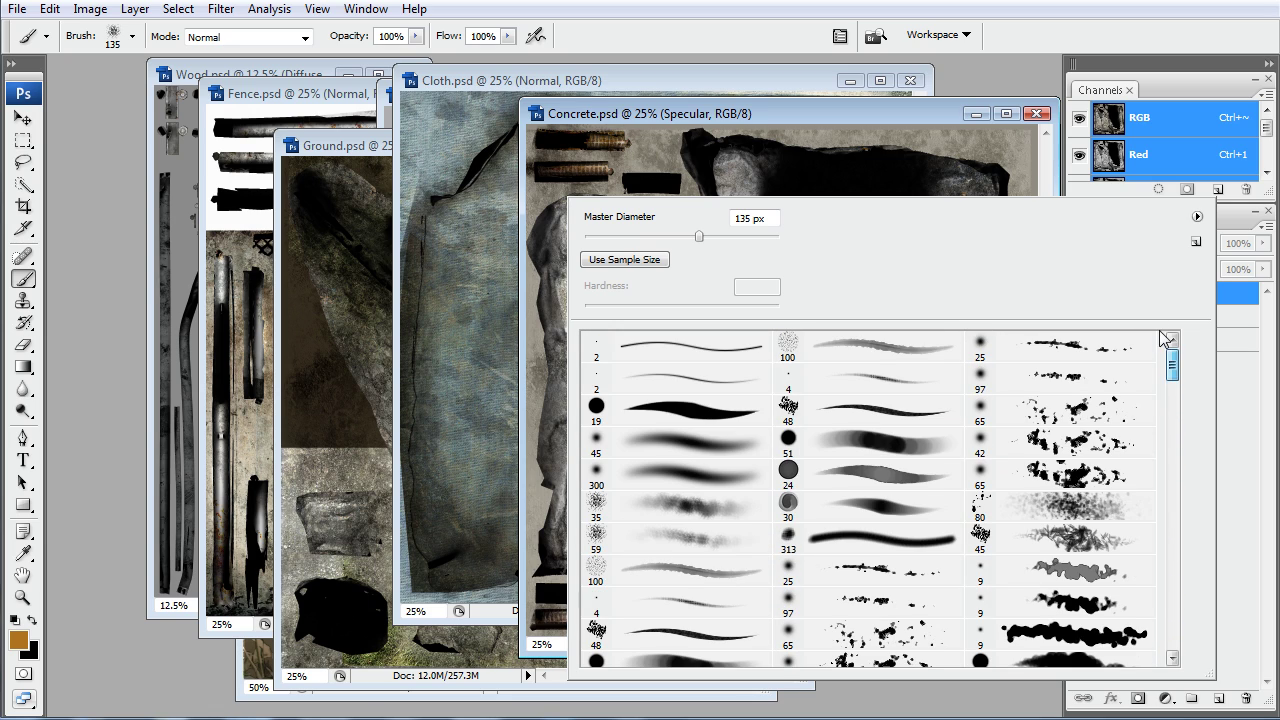